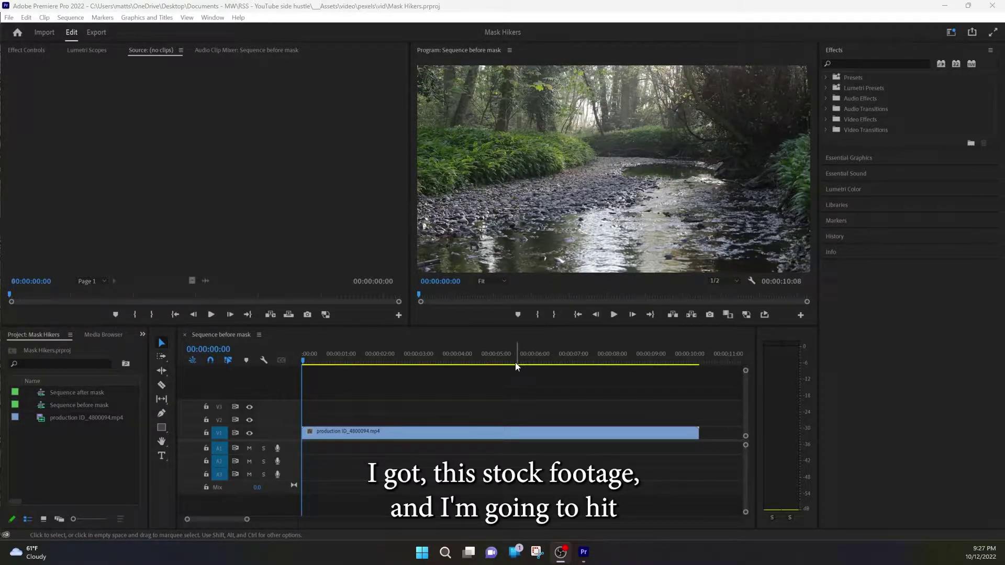
Play the original stream clip in an enlarged program preview
left_click(610, 316)
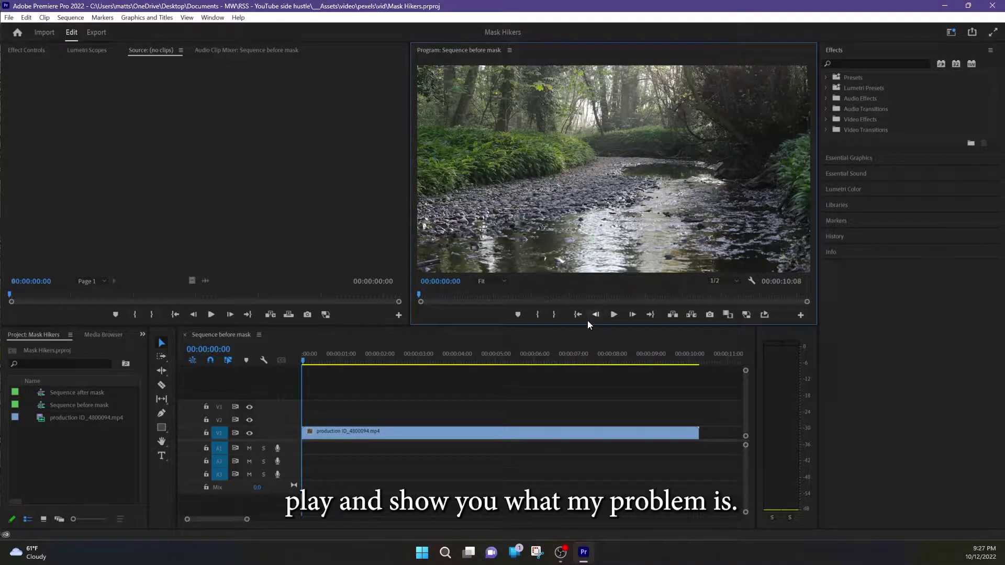
left_click(615, 314)
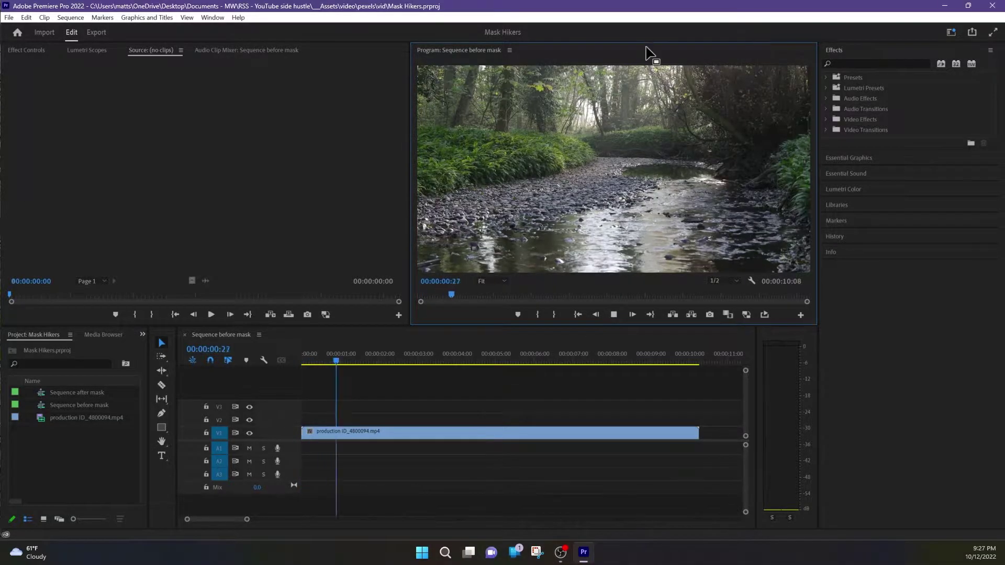
key("grave")
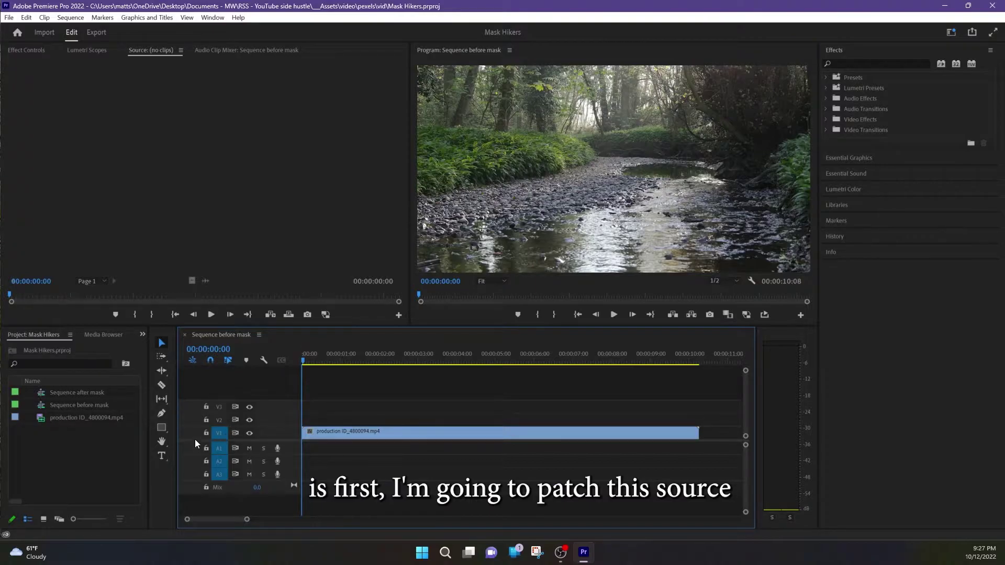
Place a copy of the stream footage on V2, hide V1, and play to check
left_click(61, 417)
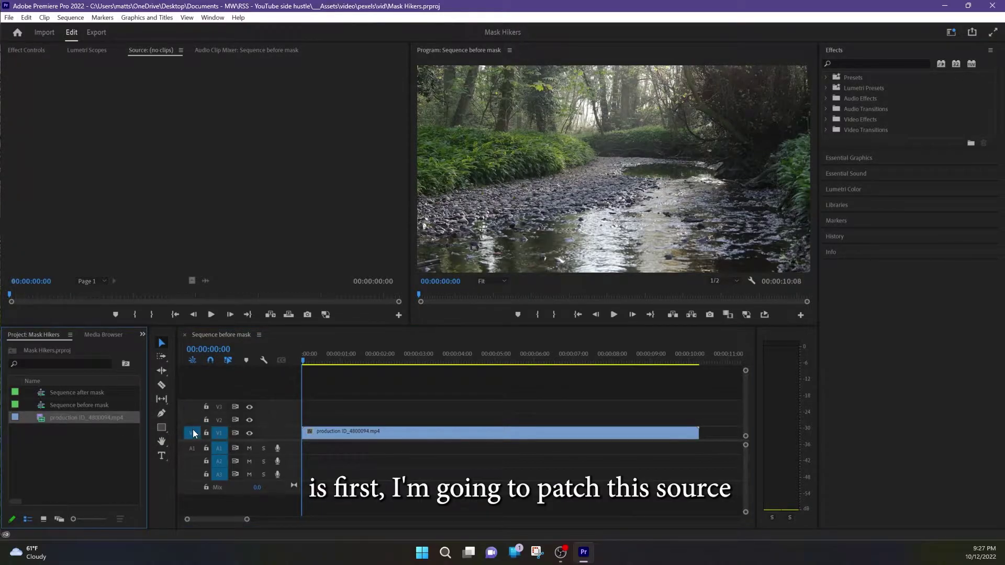
left_click_drag(193, 433, 192, 420)
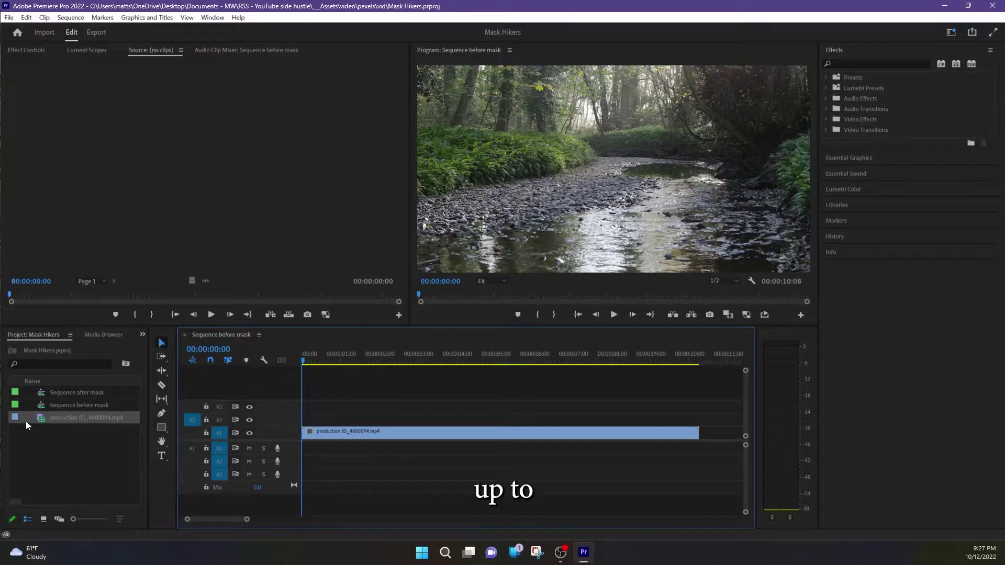
left_click_drag(14, 417, 301, 424)
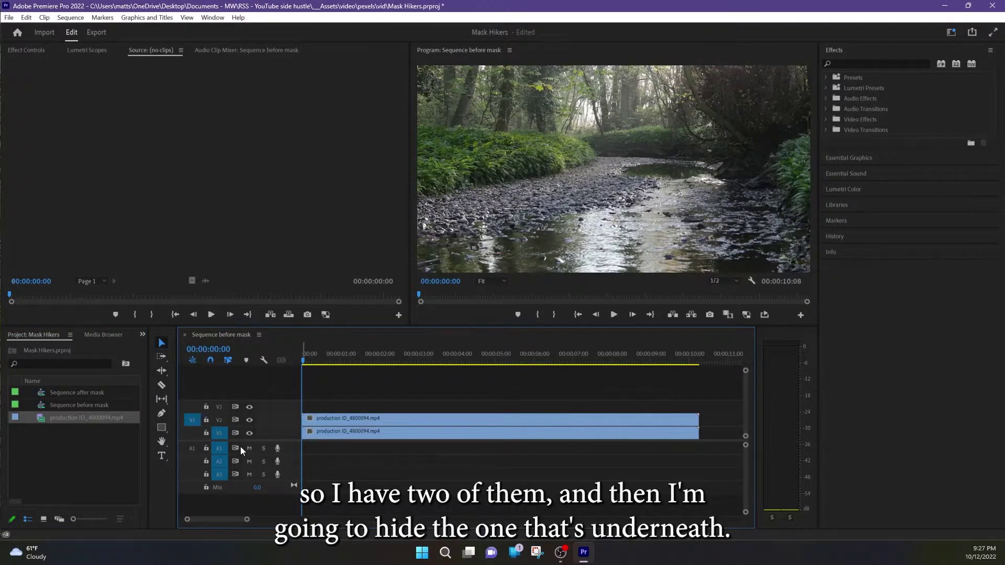
left_click(249, 435)
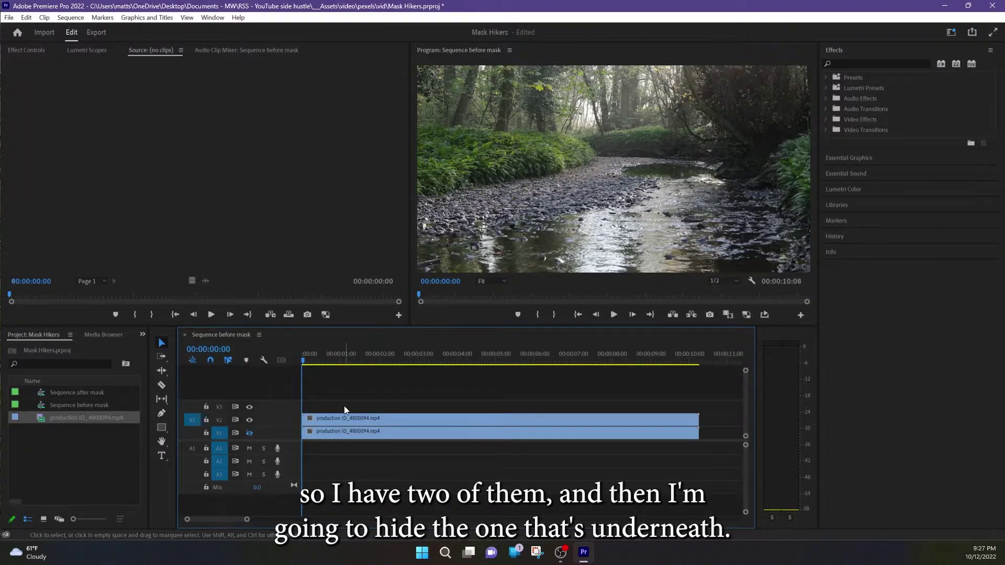
left_click(615, 316)
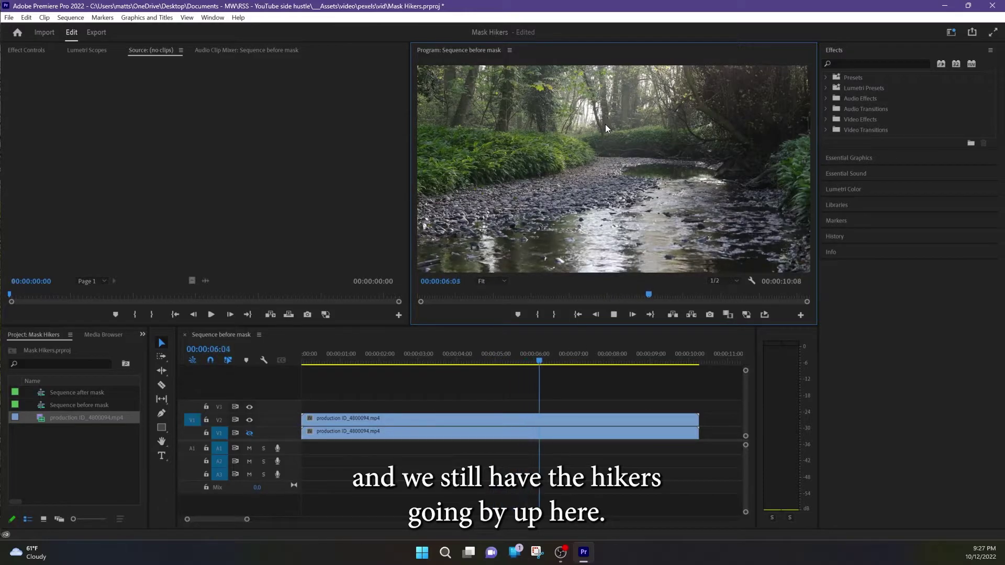
key("space")
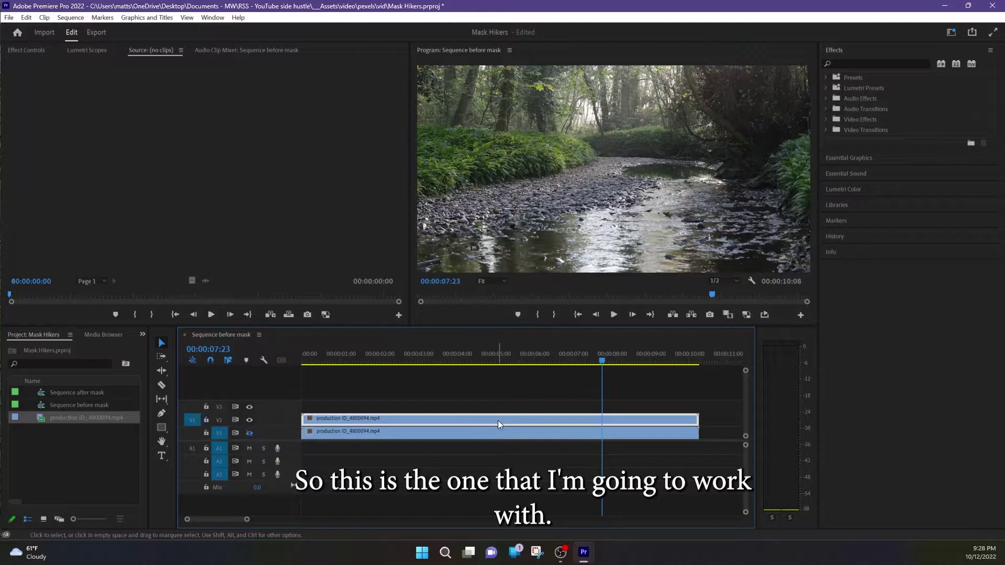
Add an ellipse mask to the V2 clip's Opacity and drag it into a flattened oval
left_click(418, 419)
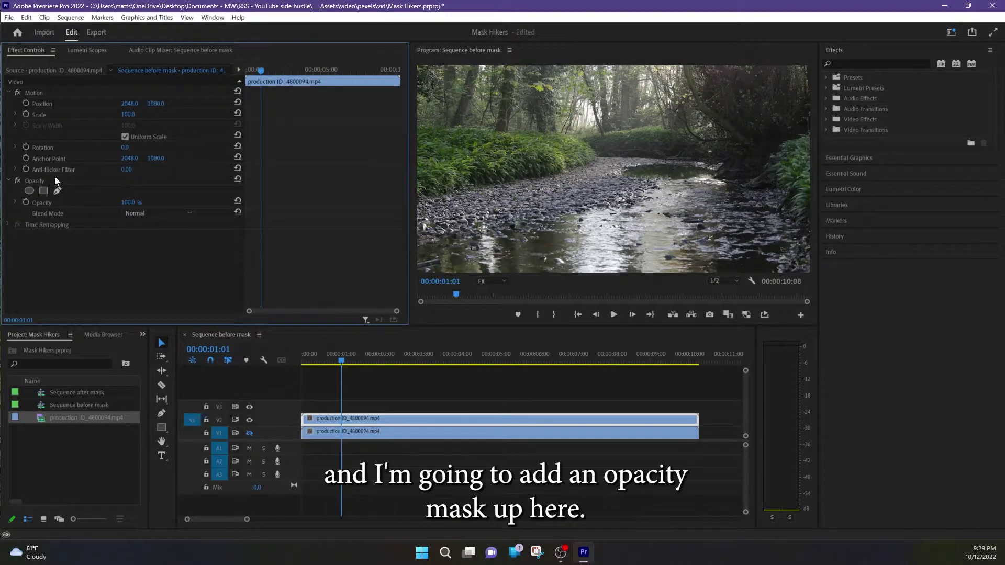
left_click(29, 191)
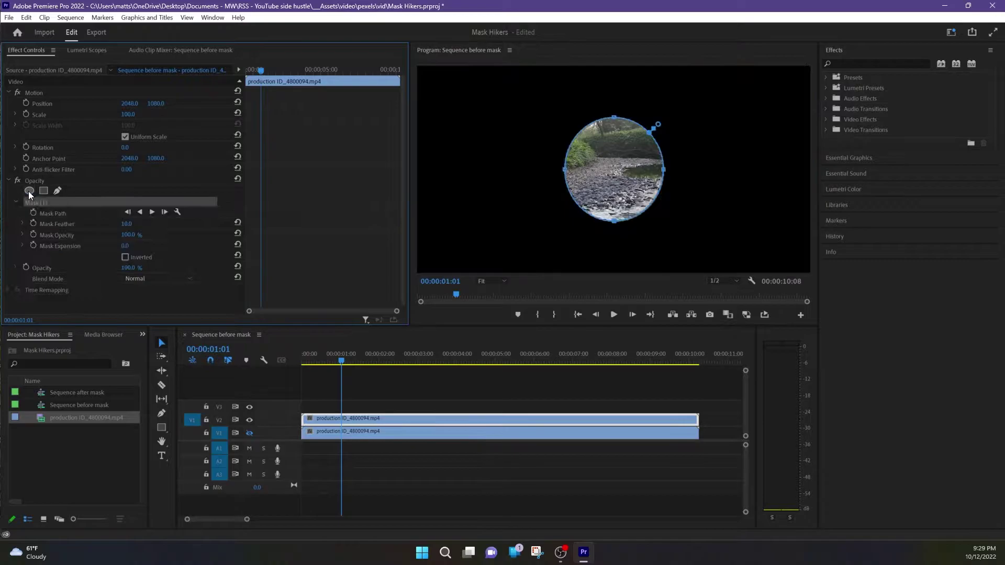
left_click(617, 225)
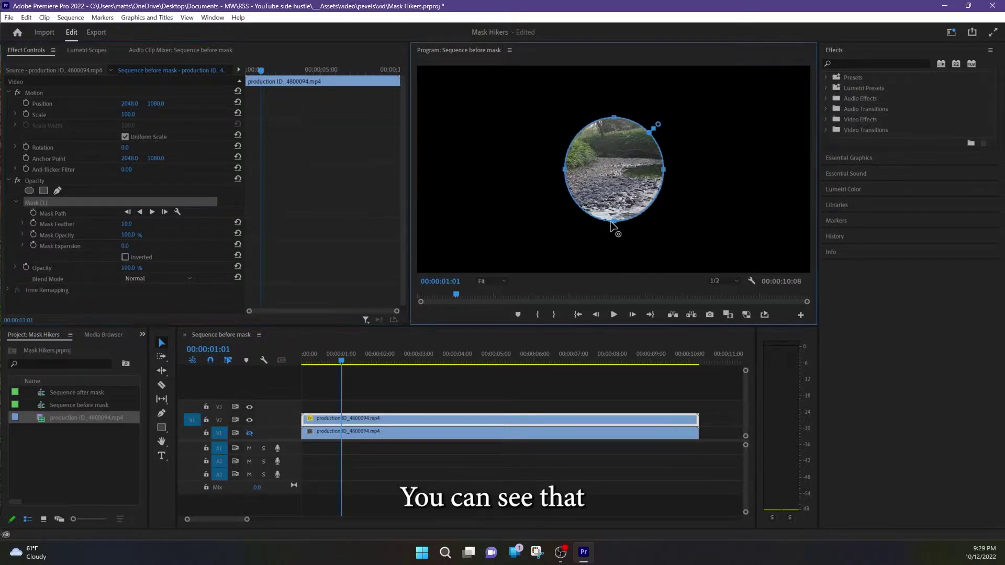
left_click_drag(620, 220, 634, 196)
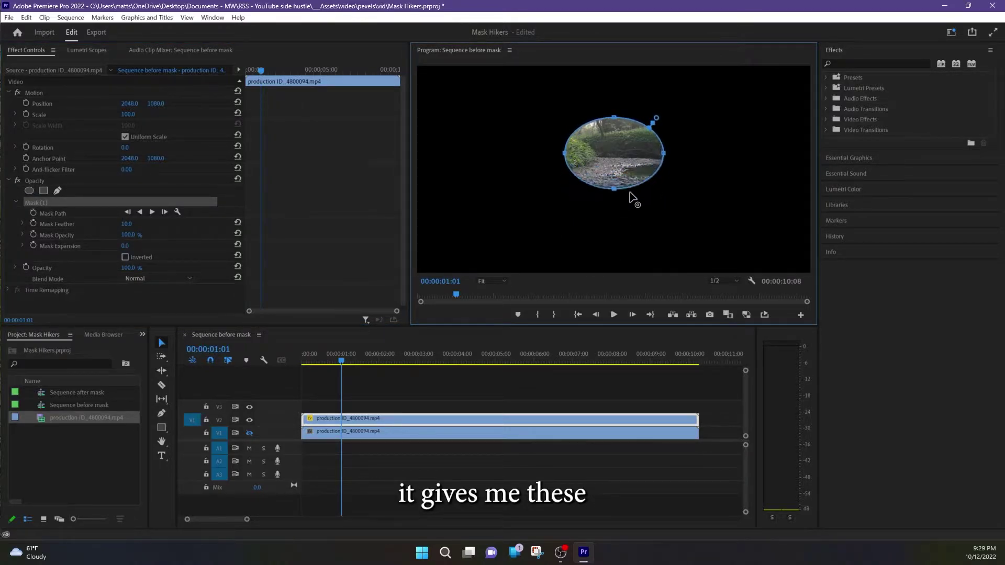
mouse_move(664, 159)
left_mouse_down()
mouse_move(635, 157)
mouse_move(663, 157)
left_mouse_up()
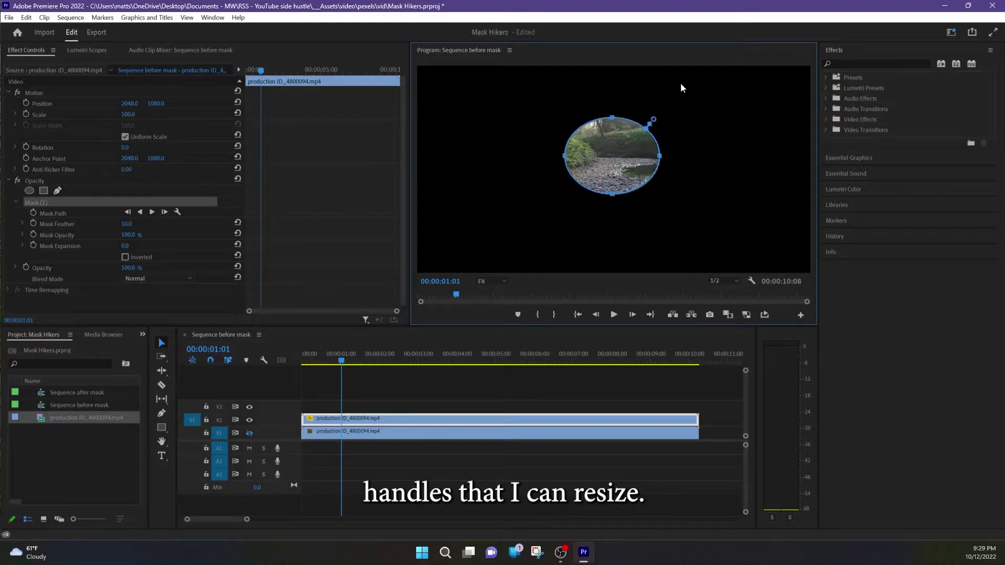
key("grave")
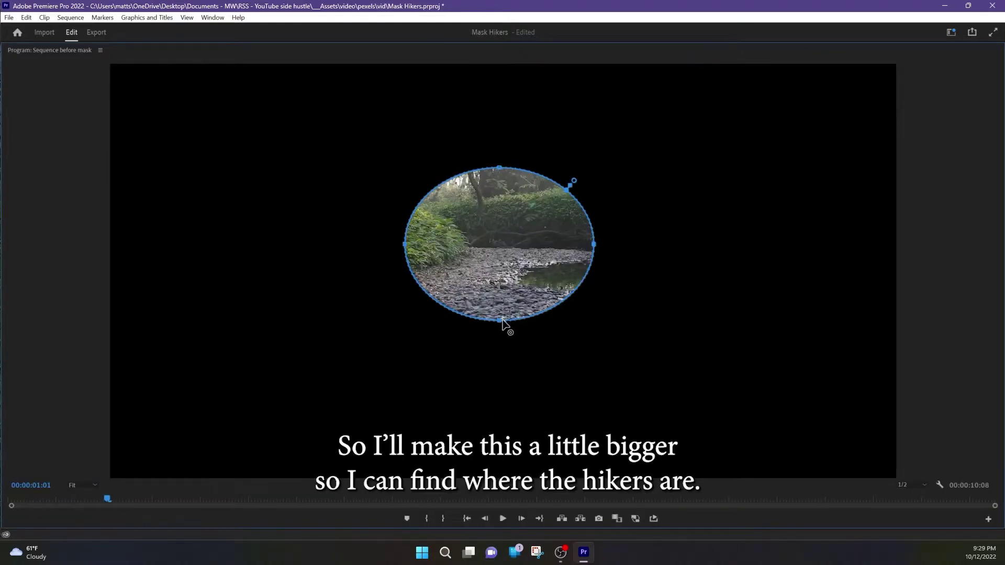
Flatten the oval mask, move it up toward the treetops, and rotate it slightly counter-clockwise
left_click_drag(499, 321, 501, 260)
left_click_drag(498, 197, 437, 151)
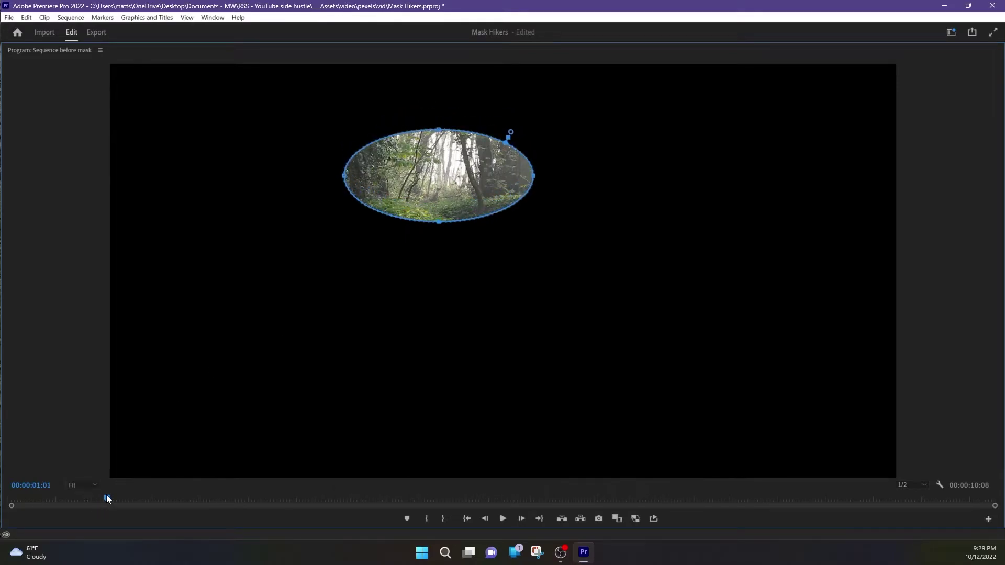
left_click_drag(106, 498, 156, 495)
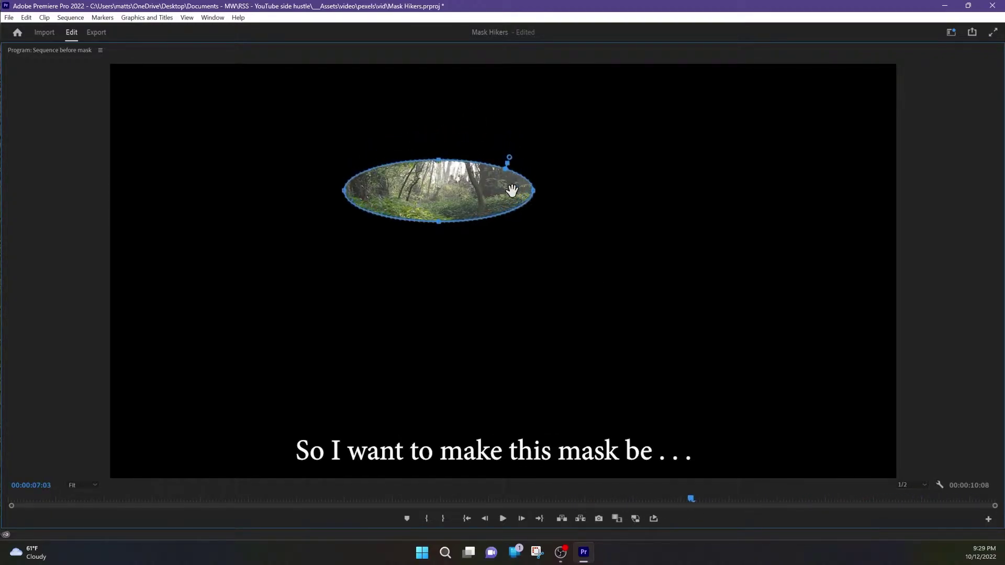
left_click_drag(537, 192, 483, 187)
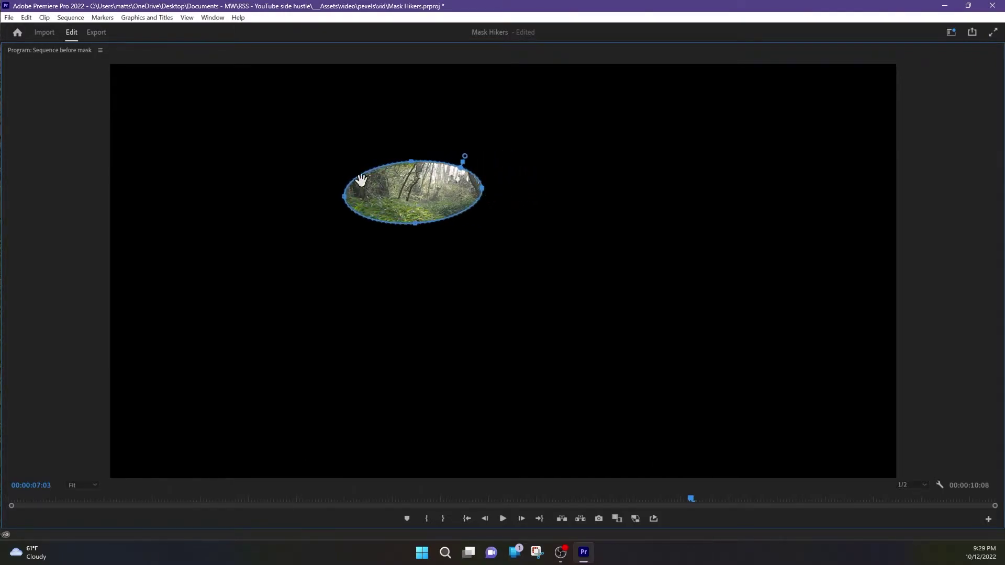
Narrow and flatten the mask over the hikers, checking frames around 00:00:03:01 and 00:00:07:06
left_click(356, 200)
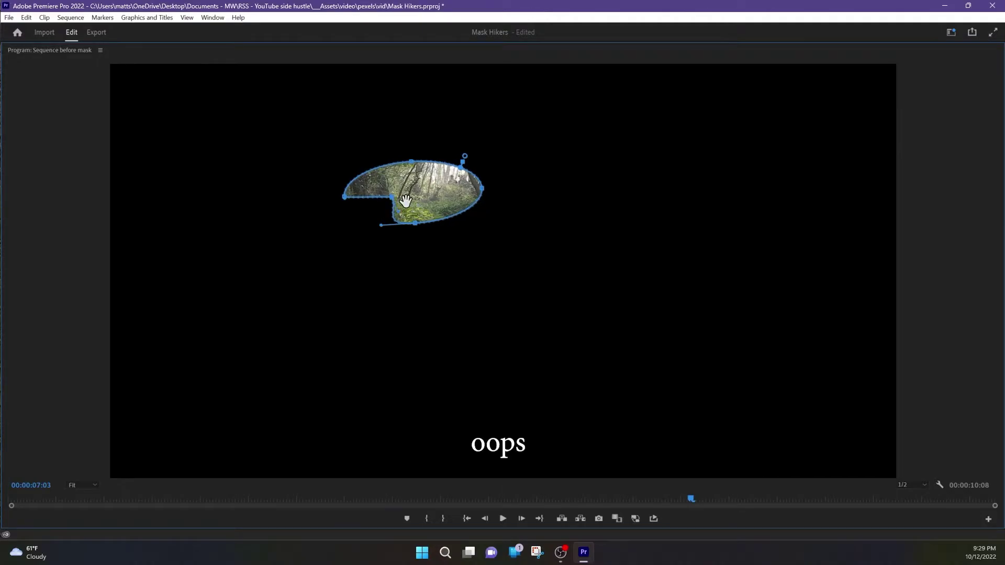
key("ctrl+z")
left_click_drag(345, 198, 382, 194)
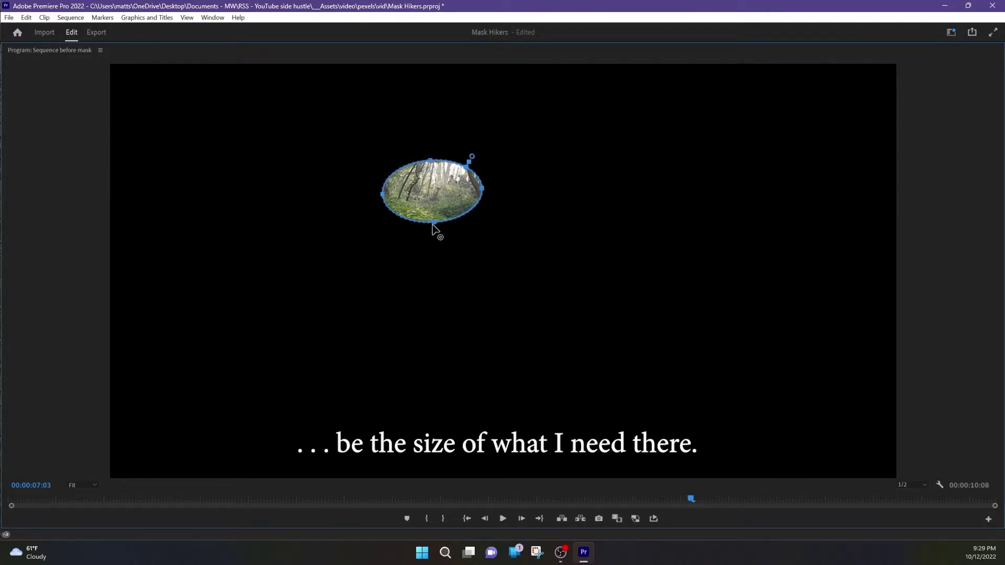
left_click_drag(435, 223, 434, 204)
left_click_drag(694, 500, 883, 503)
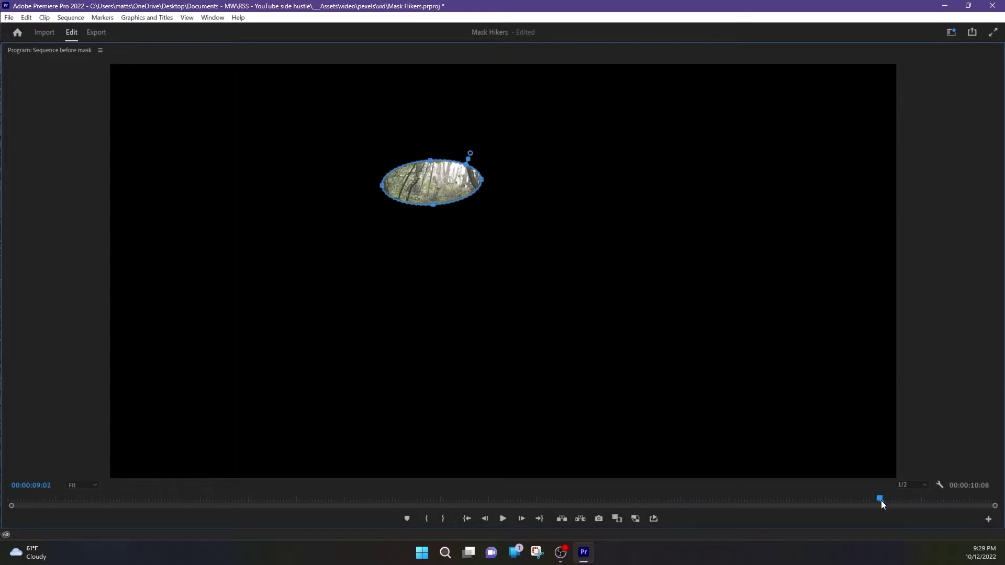
left_click_drag(381, 185, 406, 178)
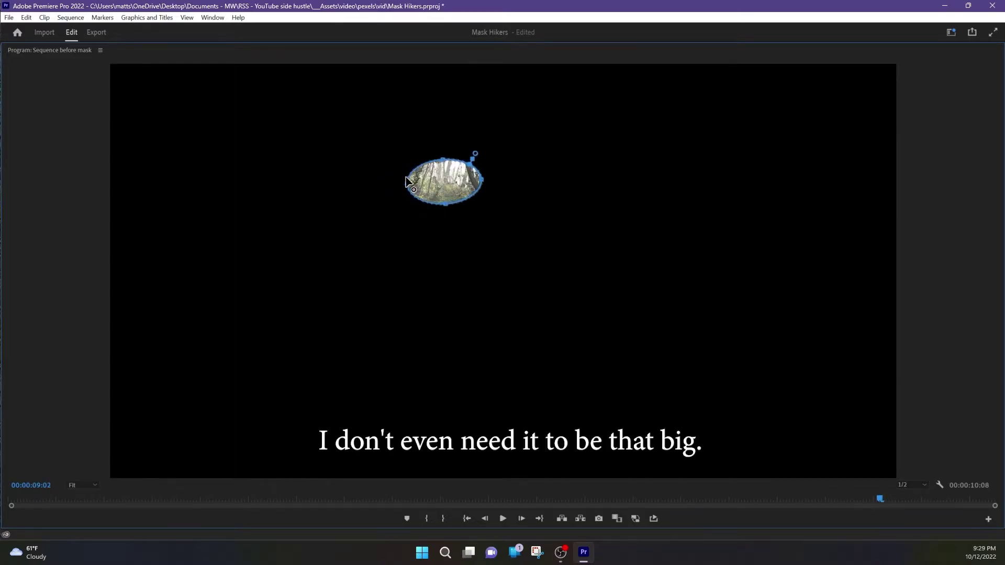
key("Left")
key("Left")
key("Left")
key("Left")
key("Left")
key("Left")
key("Left")
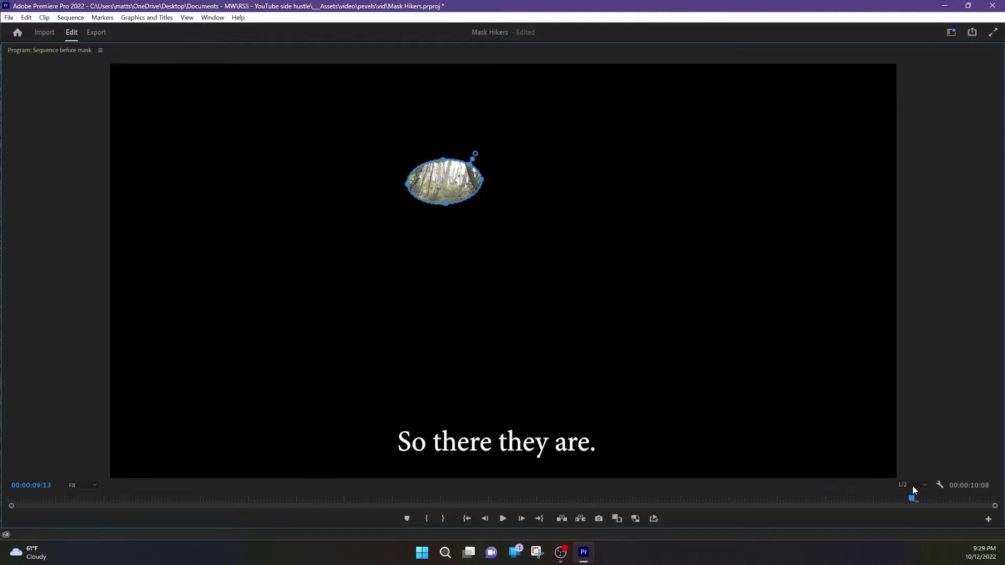
left_click_drag(838, 500, 559, 500)
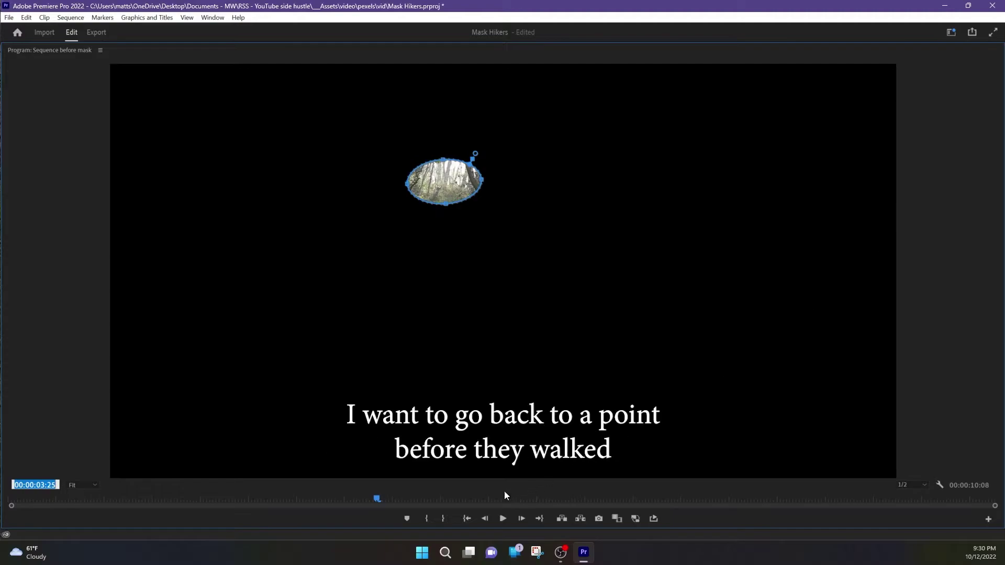
Scrub to 00:00:02:17, the frame before the hikers enter, and exit the maximized monitor
left_click_drag(367, 500, 351, 498)
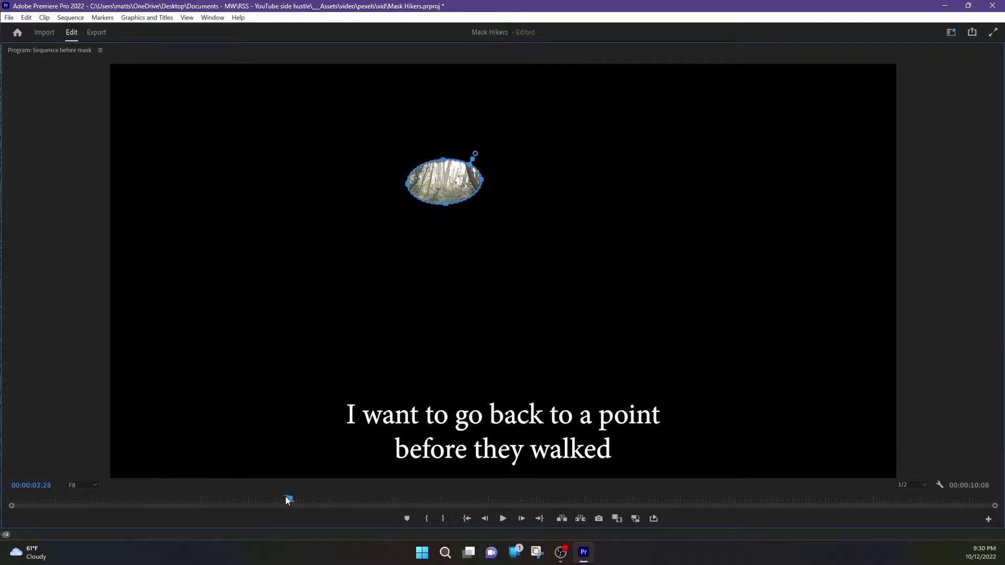
left_click_drag(193, 501, 295, 501)
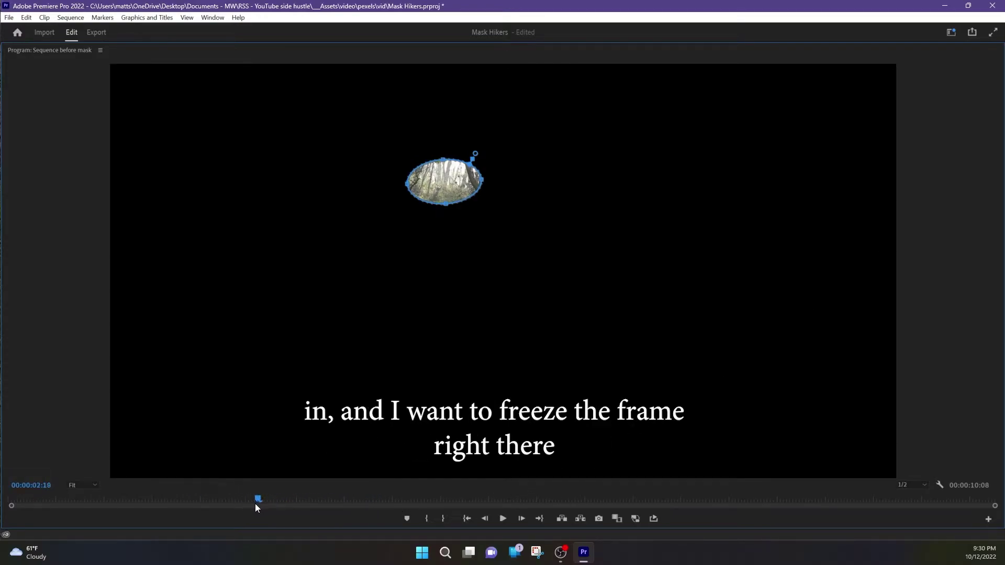
left_click(256, 504)
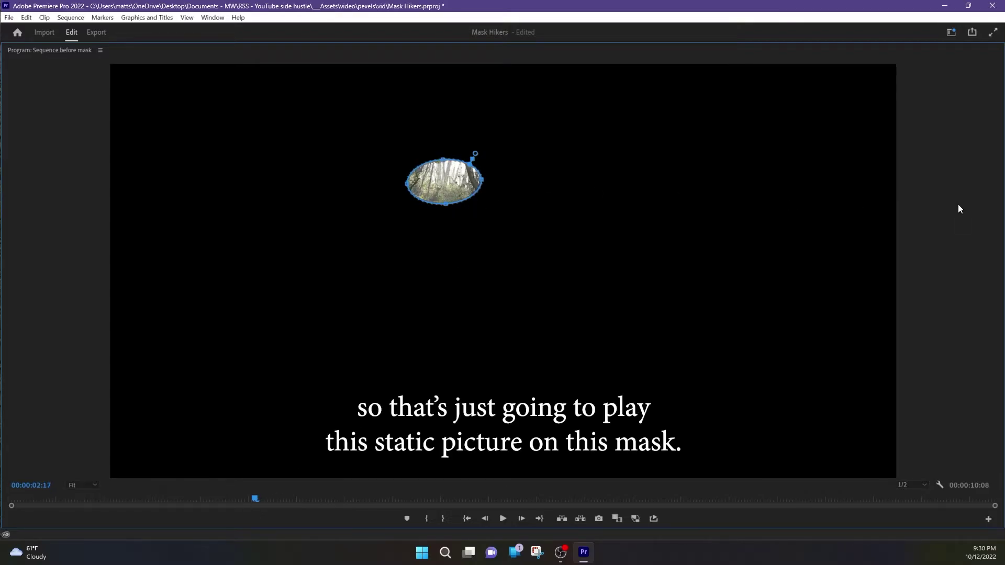
key("grave")
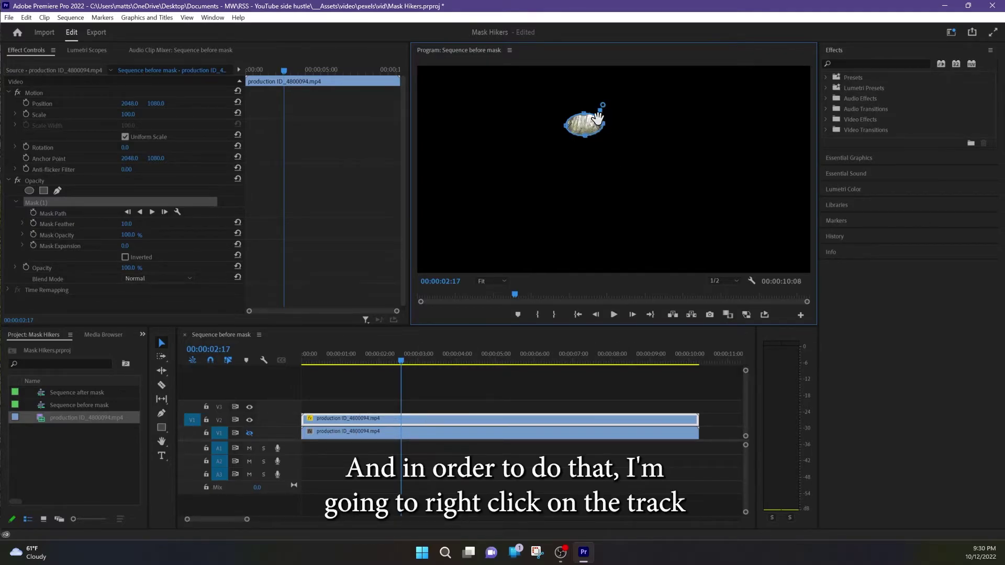
Add a Frame Hold to the masked V2 clip at 00:00:02:17 and play it back maximized
right_click(403, 419)
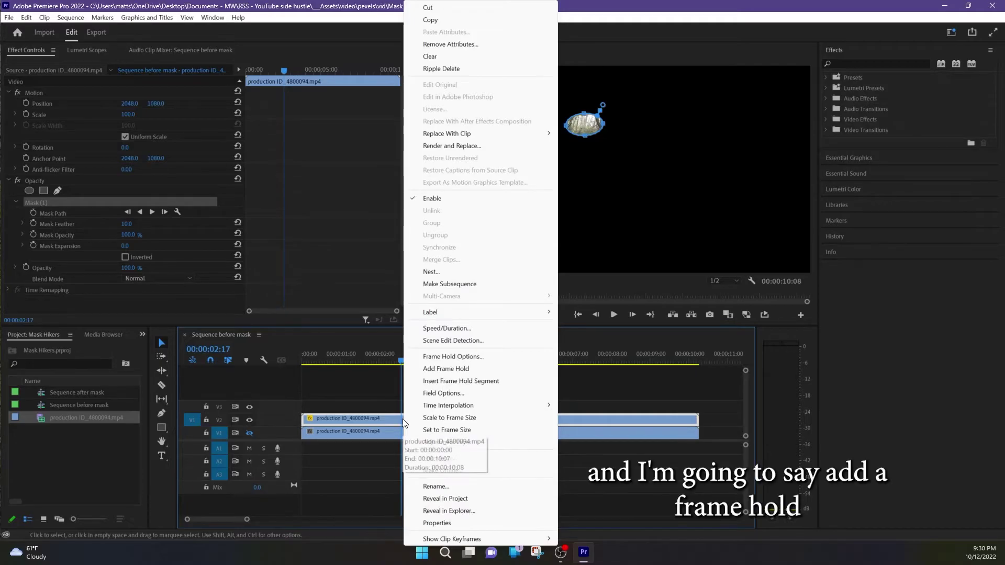
left_click(451, 370)
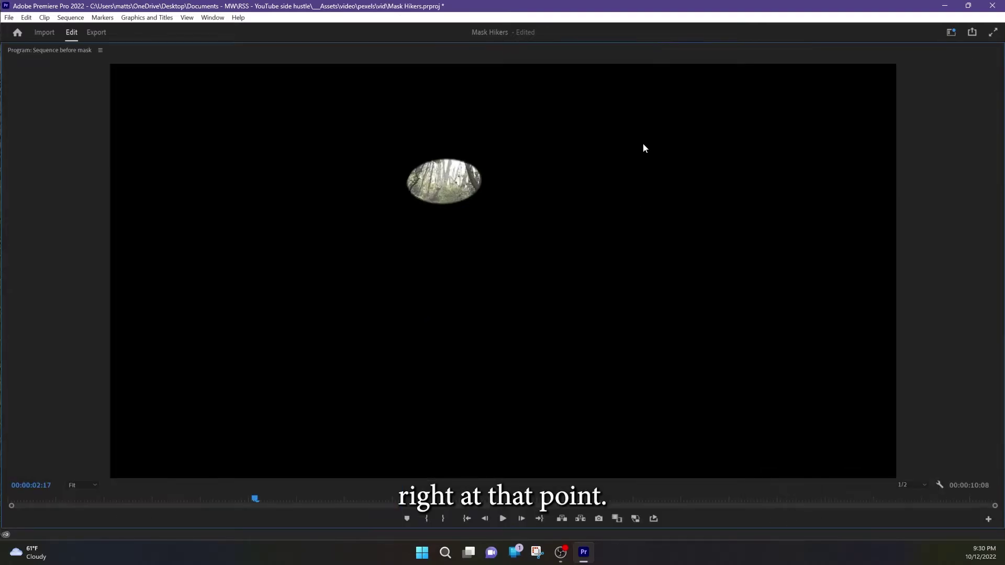
key("grave")
left_click_drag(258, 494, 153, 500)
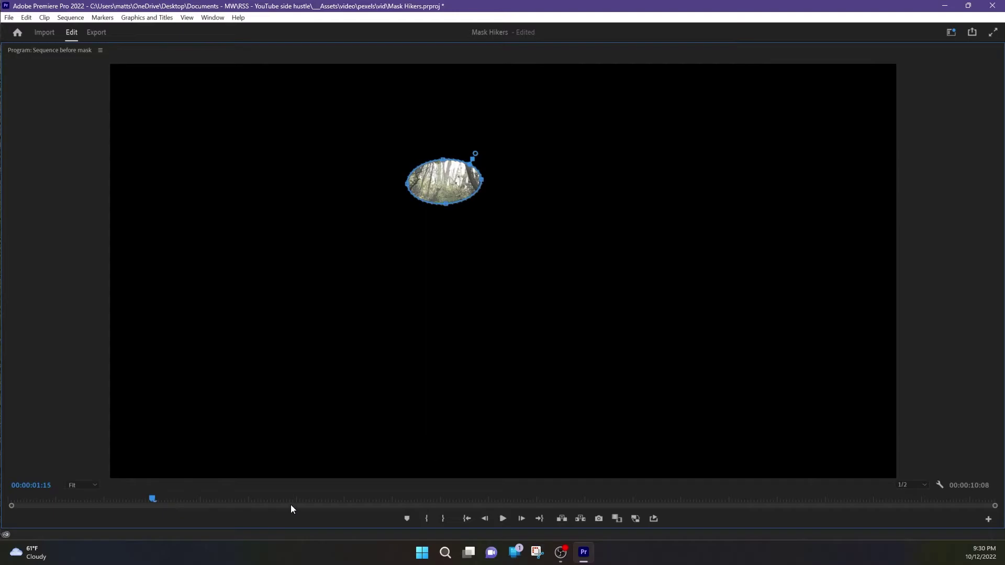
left_click(502, 519)
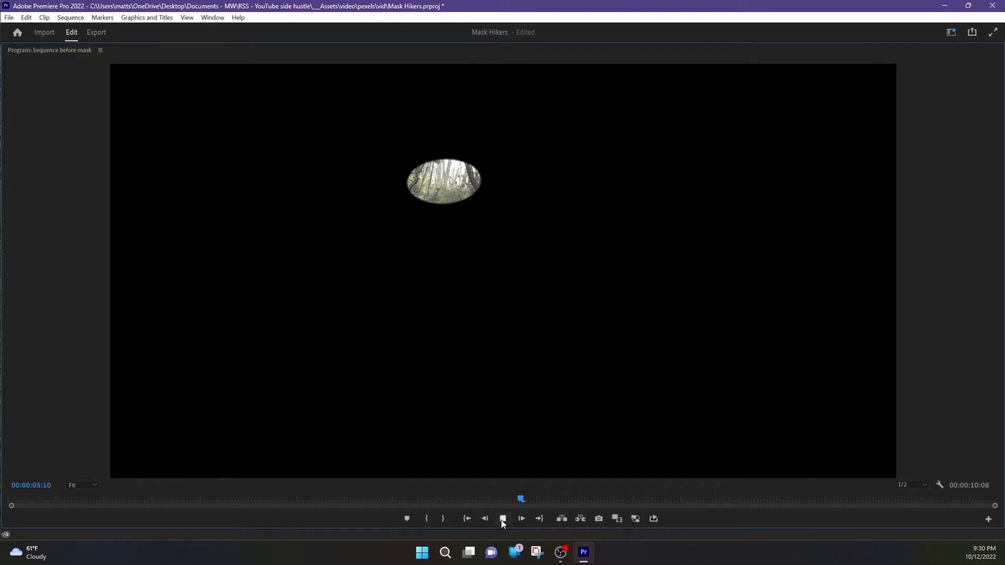
left_click(501, 519)
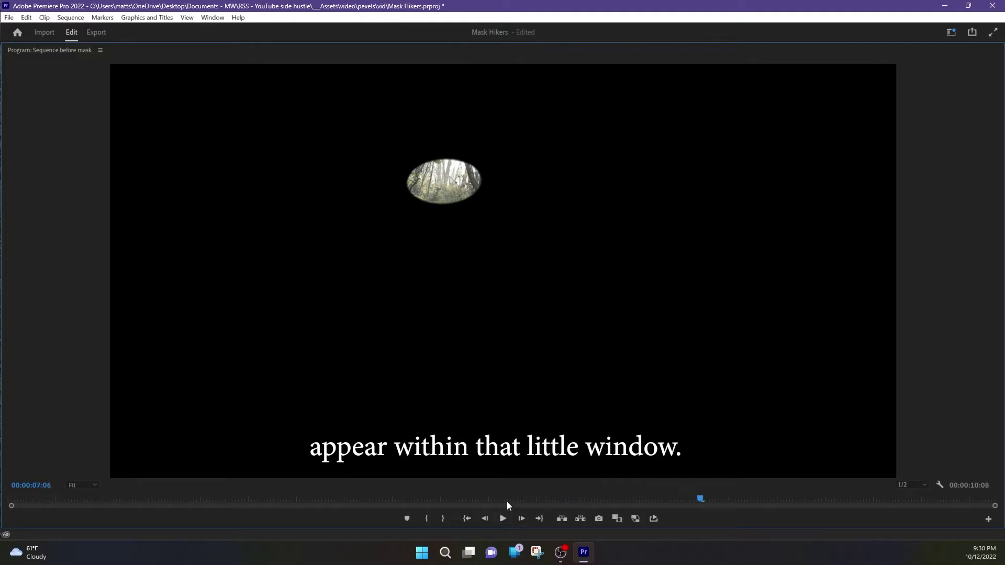
Turn V1's track output back on and move the playhead to 00:00:01:00
key("grave")
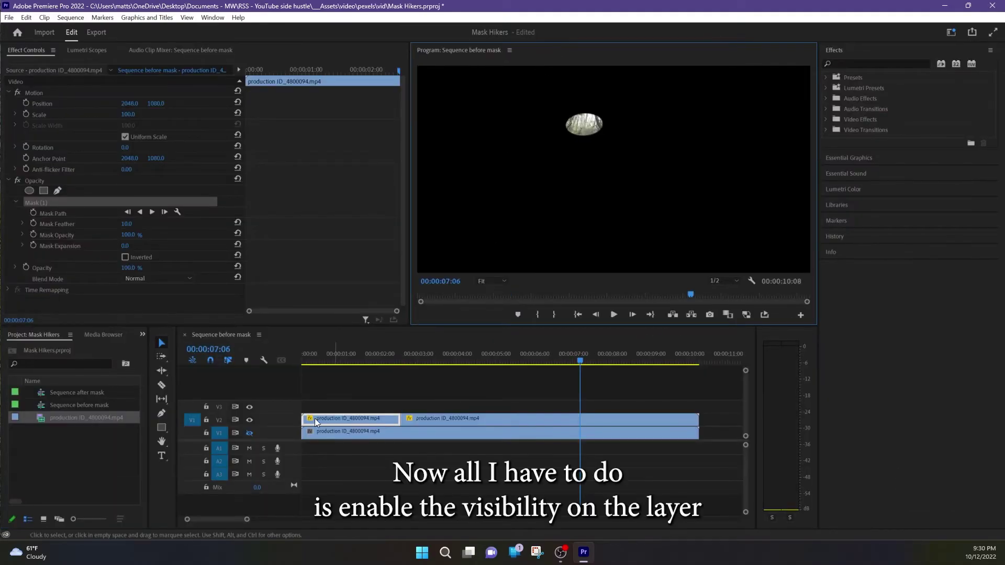
left_click(249, 434)
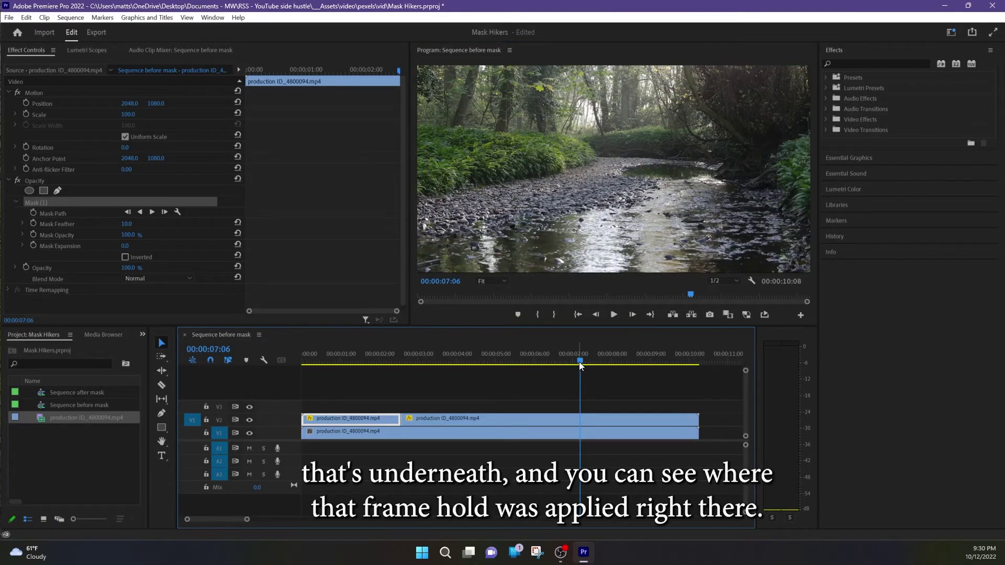
left_click(362, 360)
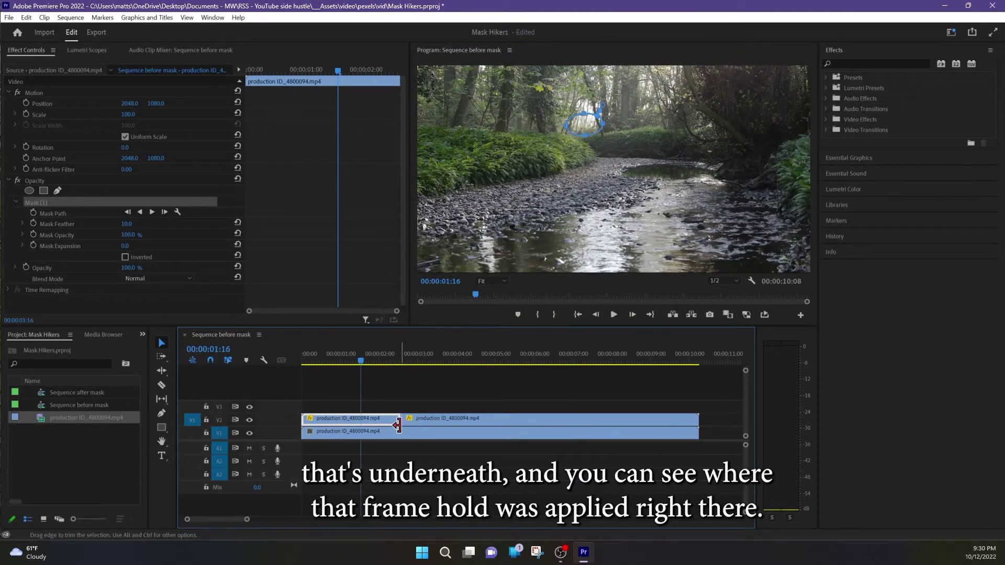
left_click(339, 361)
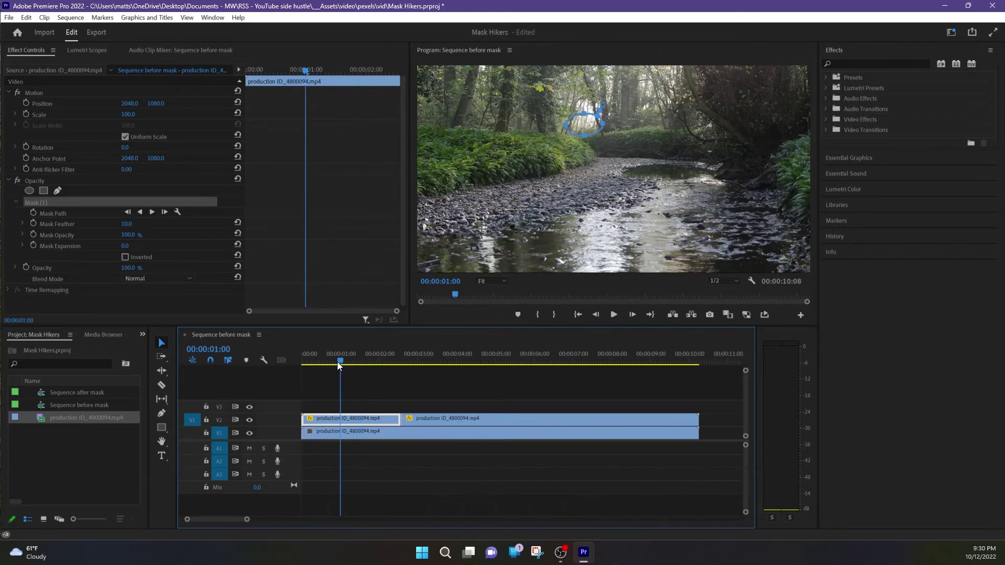
Play the sequence maximized to confirm the hikers stay hidden, then return near the start
key("grave")
left_click(502, 520)
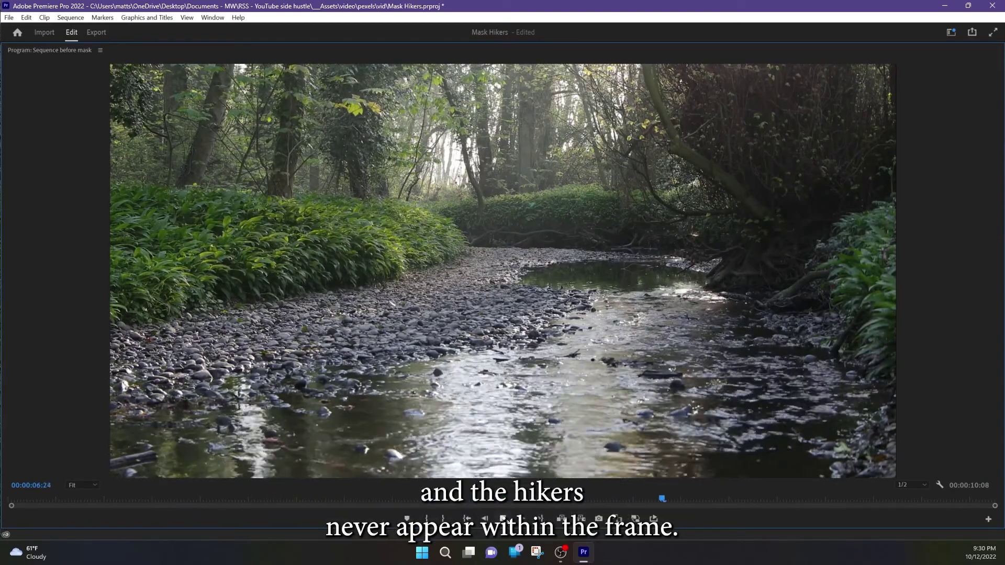
left_click(504, 518)
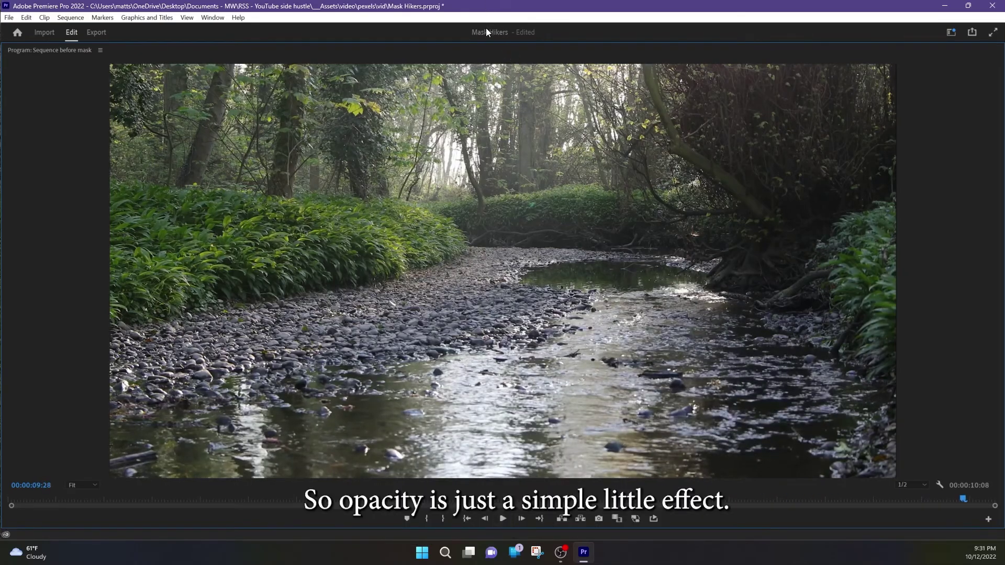
key("grave")
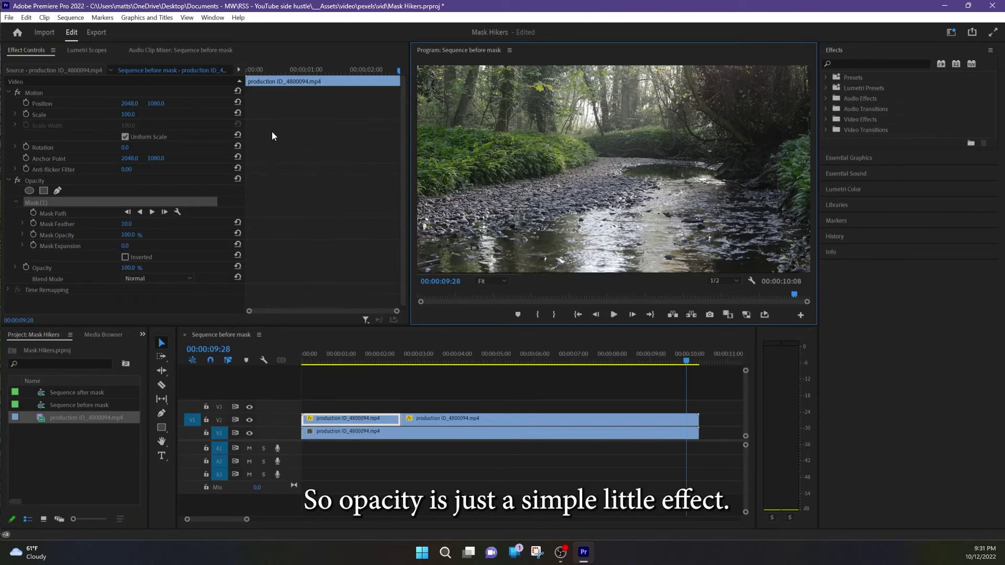
left_click(671, 361)
left_click_drag(671, 361, 337, 361)
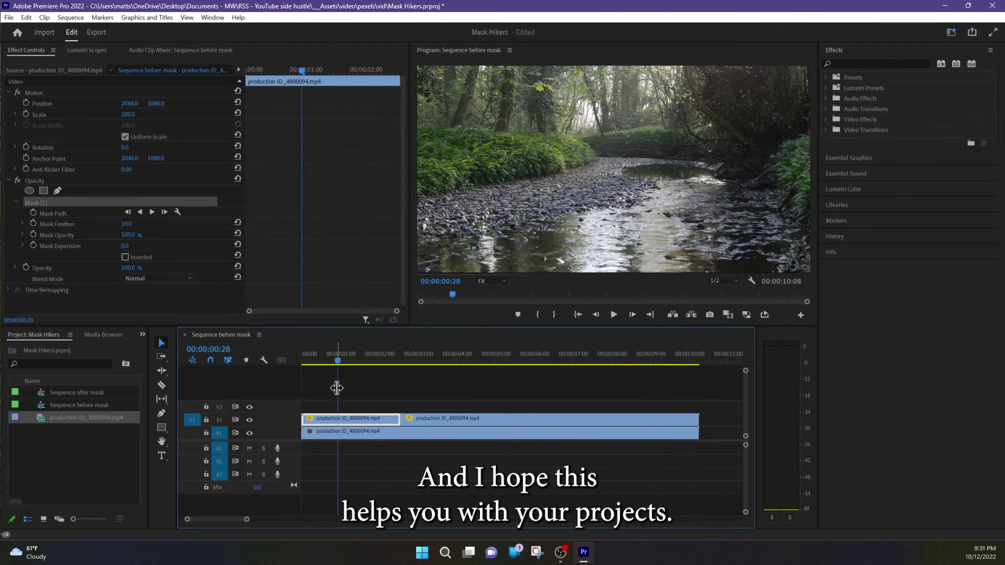